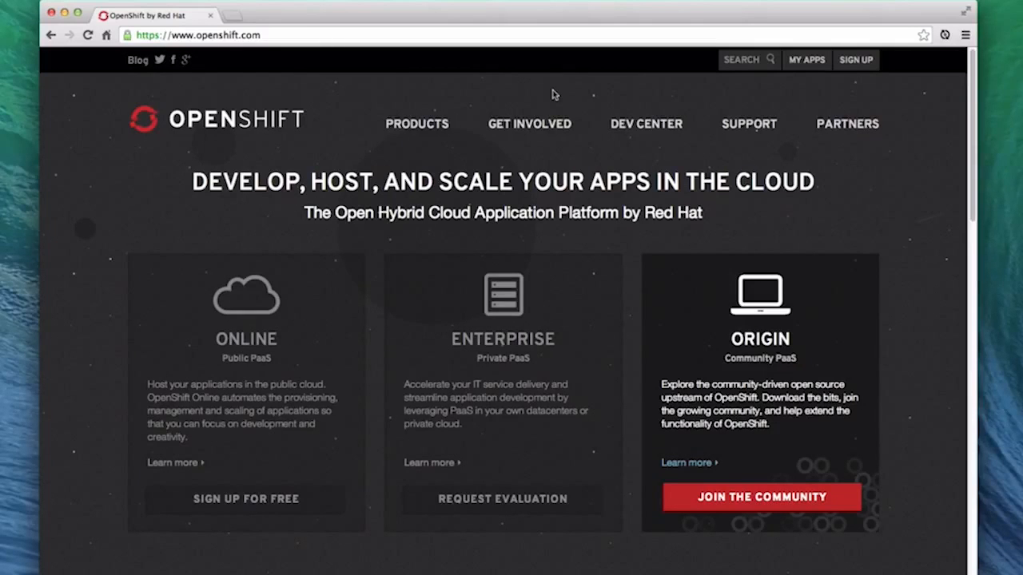
Open the fuse5 application from the OpenShift account's applications and load its web console in a separate browser tab
{"action": "left_click", "coordinate": [814, 67]}
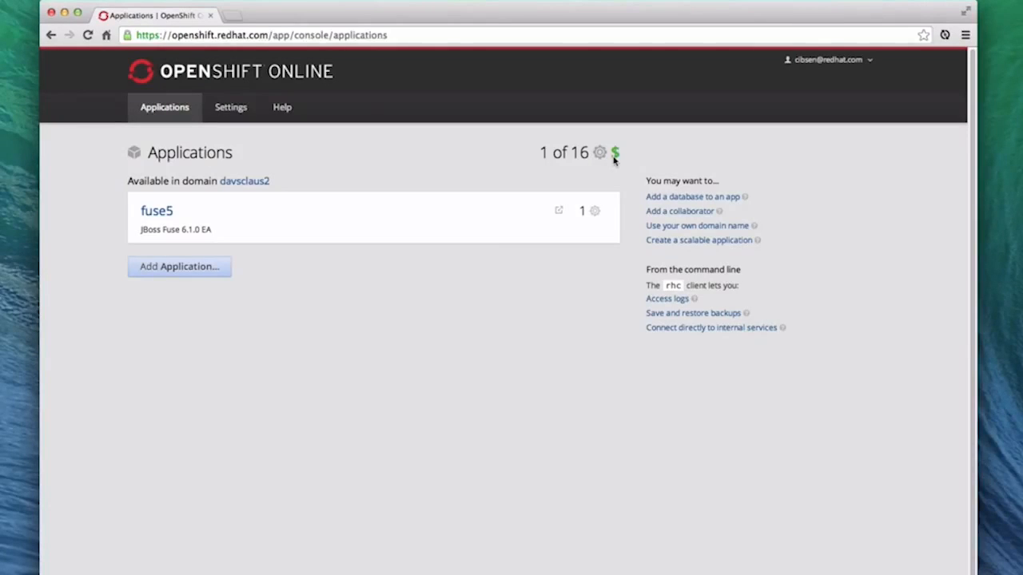
{"action": "left_click", "coordinate": [157, 211]}
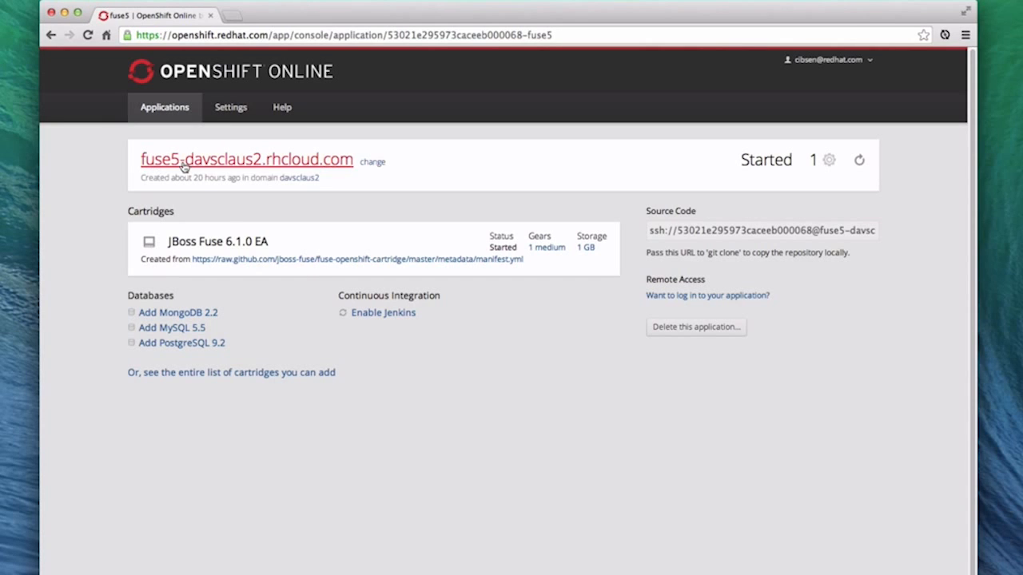
{"action": "right_click", "coordinate": [229, 162]}
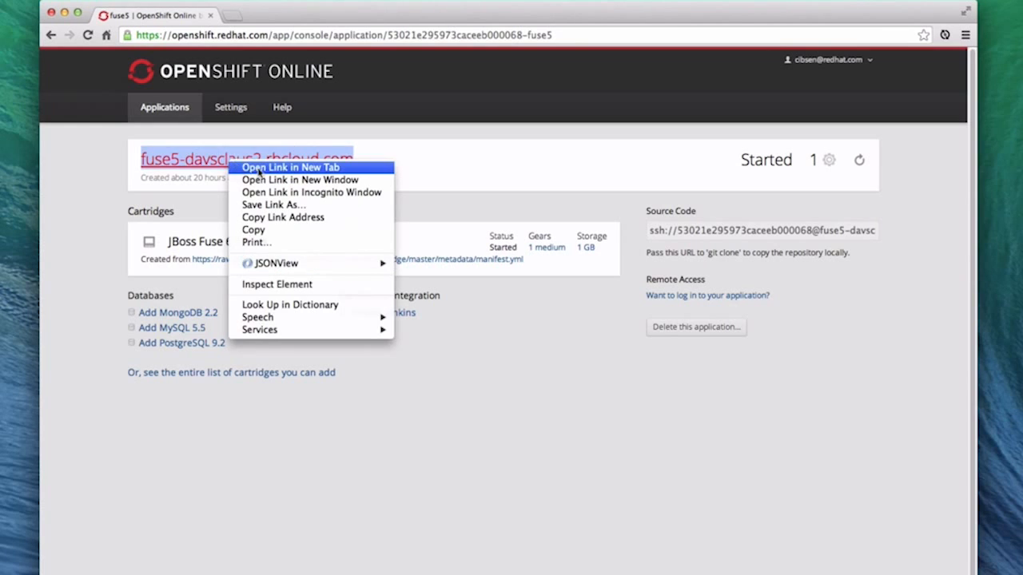
{"action": "left_click", "coordinate": [262, 168]}
{"action": "left_click", "coordinate": [286, 18]}
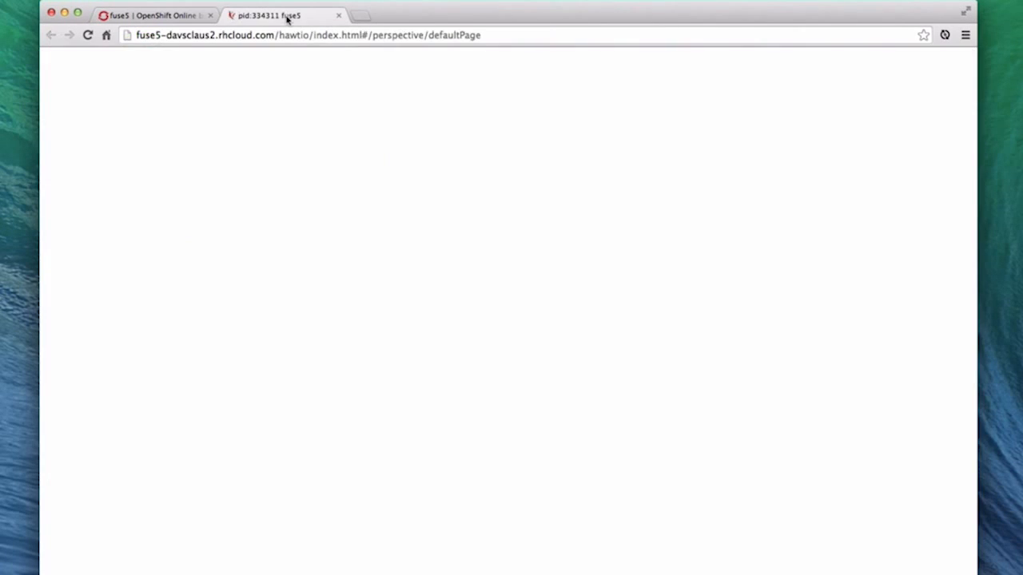
{"action": "left_click_drag", "start_coordinate": [219, 35], "coordinate": [258, 35]}
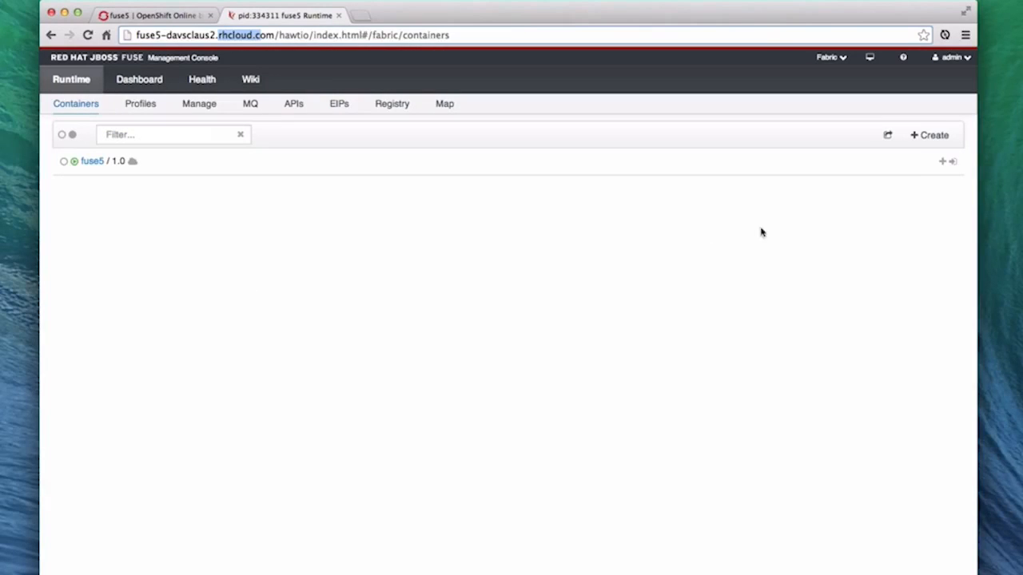
Begin a new openshift container named mytwitter with the medium gear profile
{"action": "left_click", "coordinate": [932, 137]}
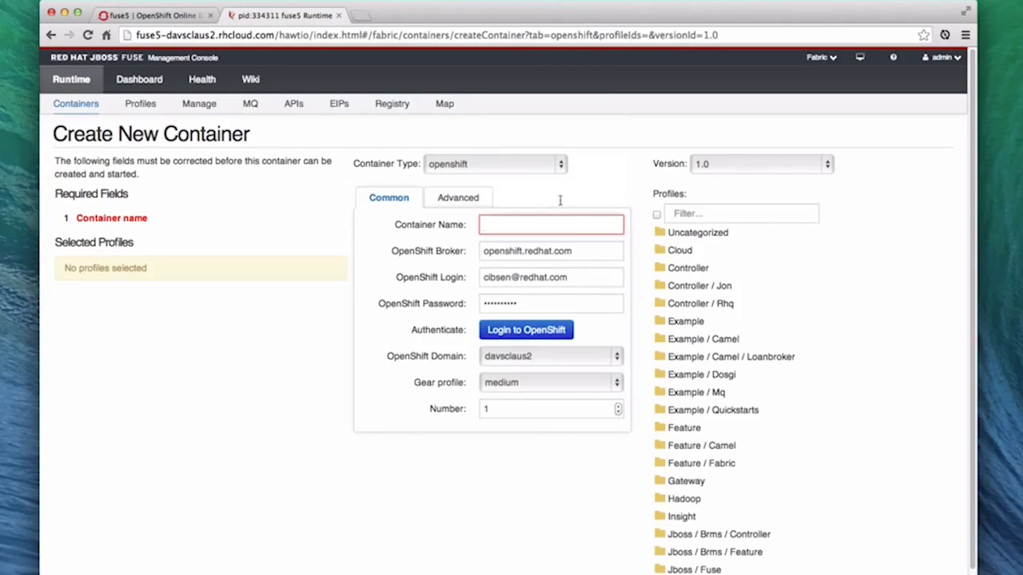
{"action": "type", "text": "mytwitter"}
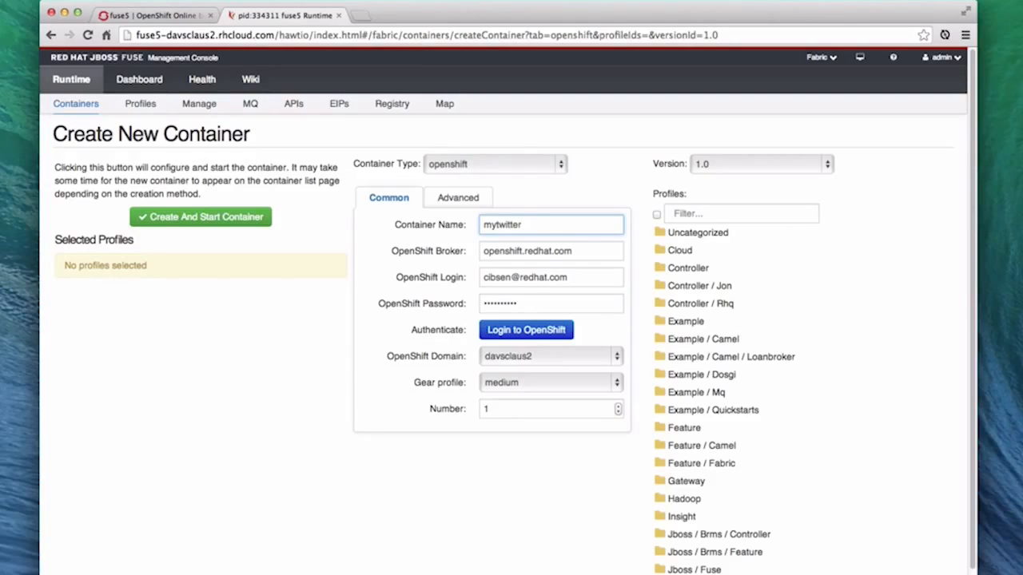
{"action": "left_click", "coordinate": [574, 277]}
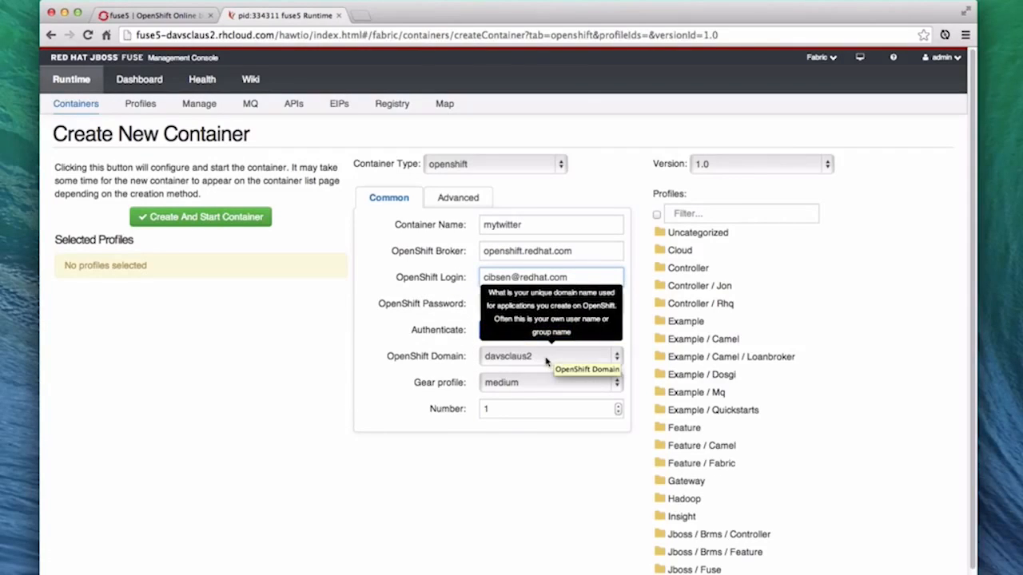
{"action": "left_click", "coordinate": [546, 385]}
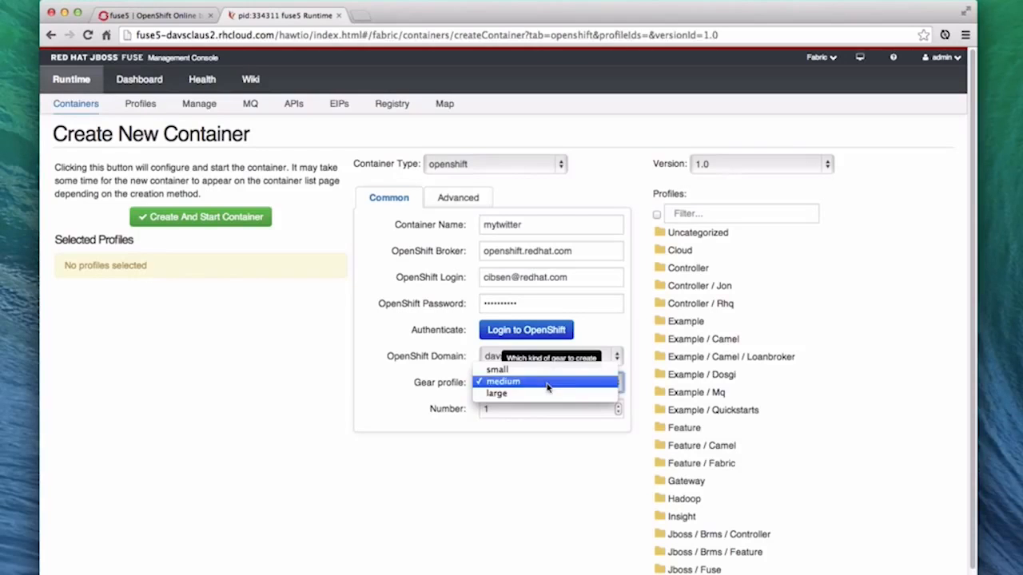
{"action": "left_click", "coordinate": [546, 383]}
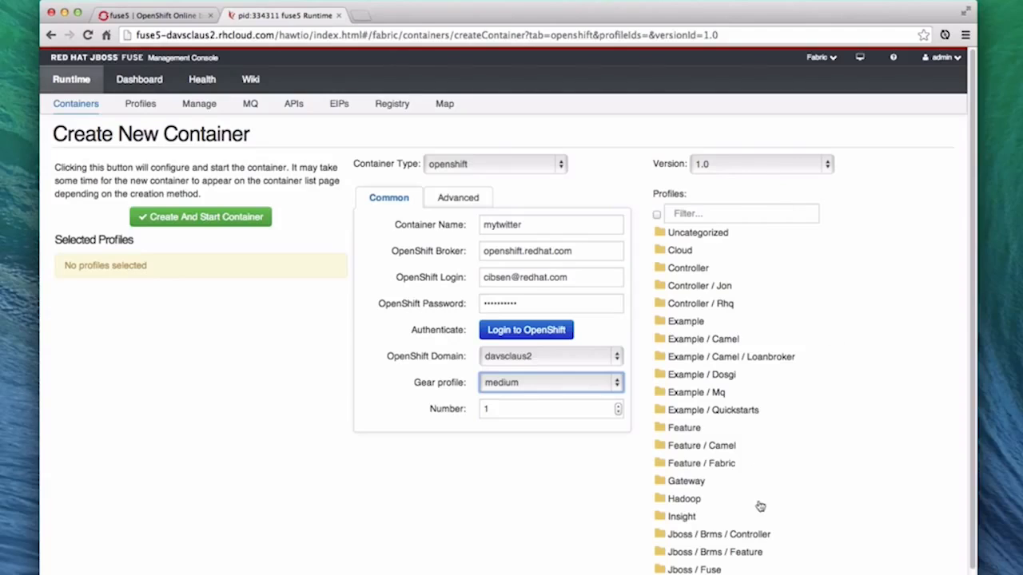
Filter the profiles by "tw", assign the Example / Camel twitter profile, and create and start the container
{"action": "left_click", "coordinate": [725, 212]}
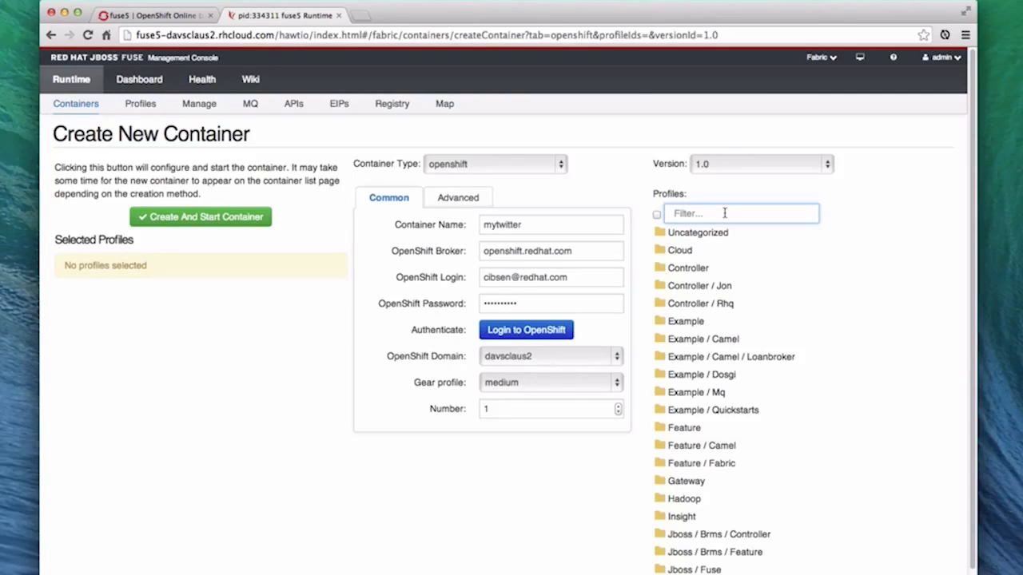
{"action": "type", "text": "t"}
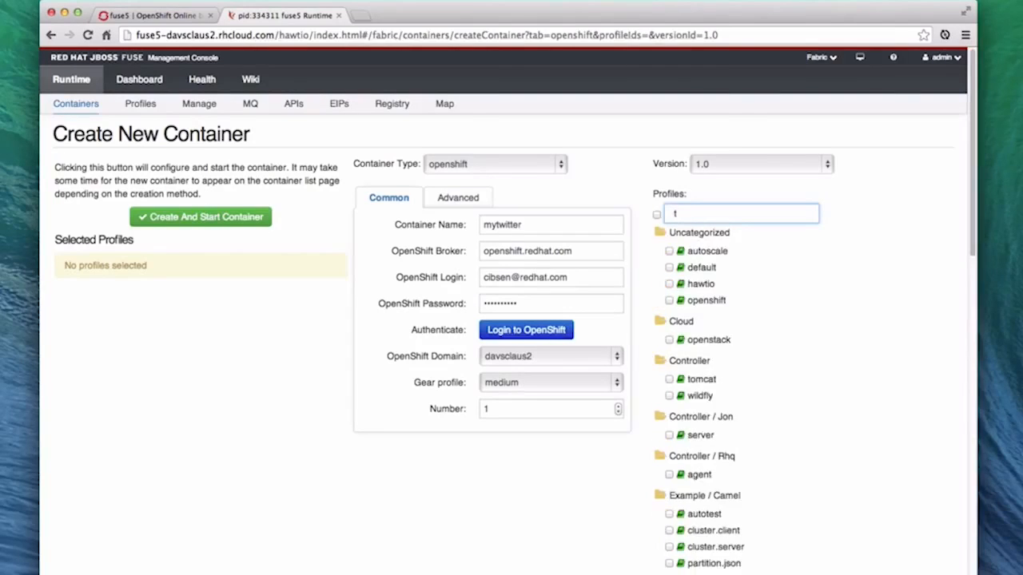
{"action": "type", "text": "w"}
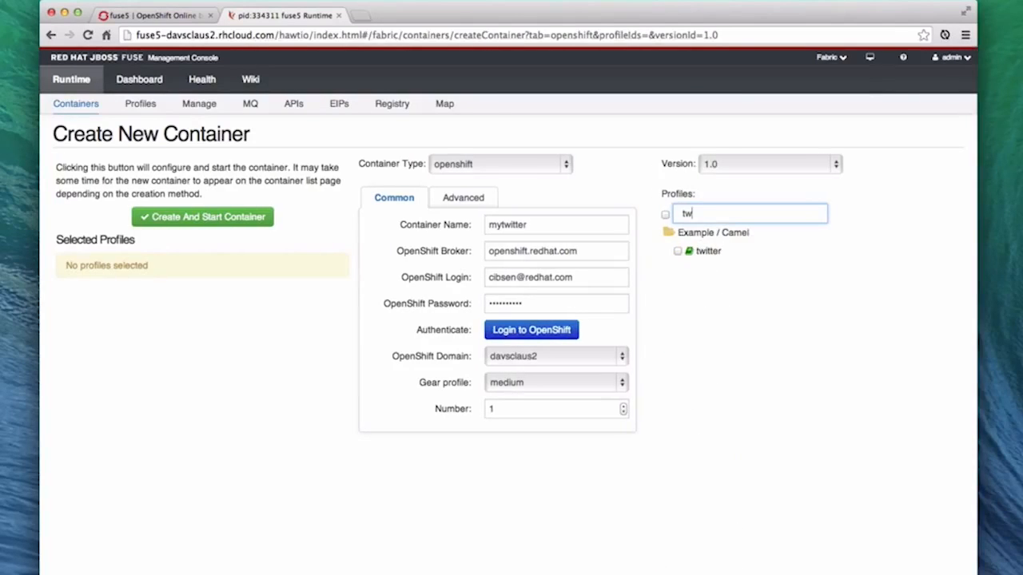
{"action": "left_click", "coordinate": [678, 252]}
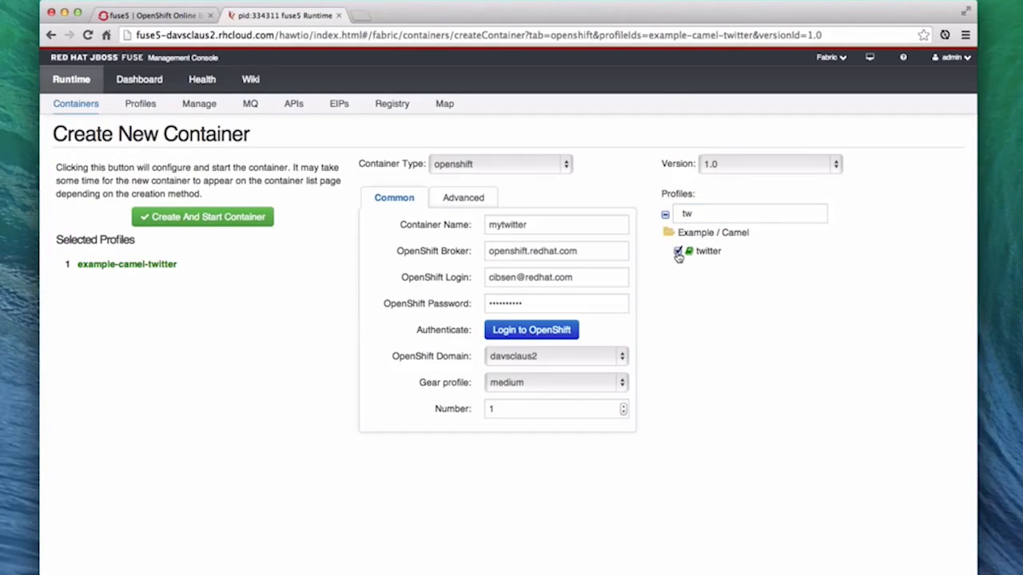
{"action": "left_click", "coordinate": [211, 218]}
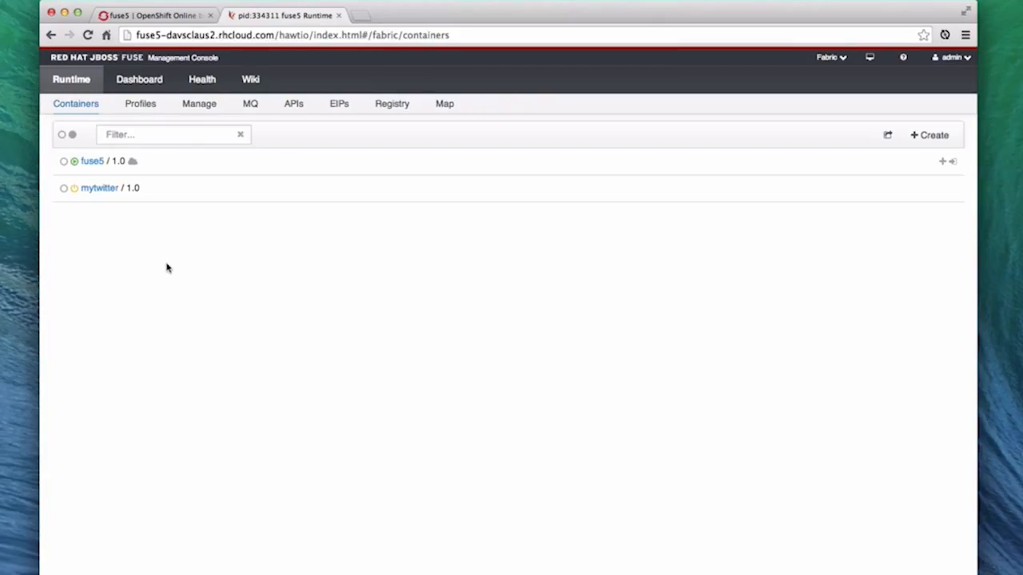
Open the mytwitter container's own console and inspect the details of a twitter-demo log entry
{"action": "left_click", "coordinate": [99, 190]}
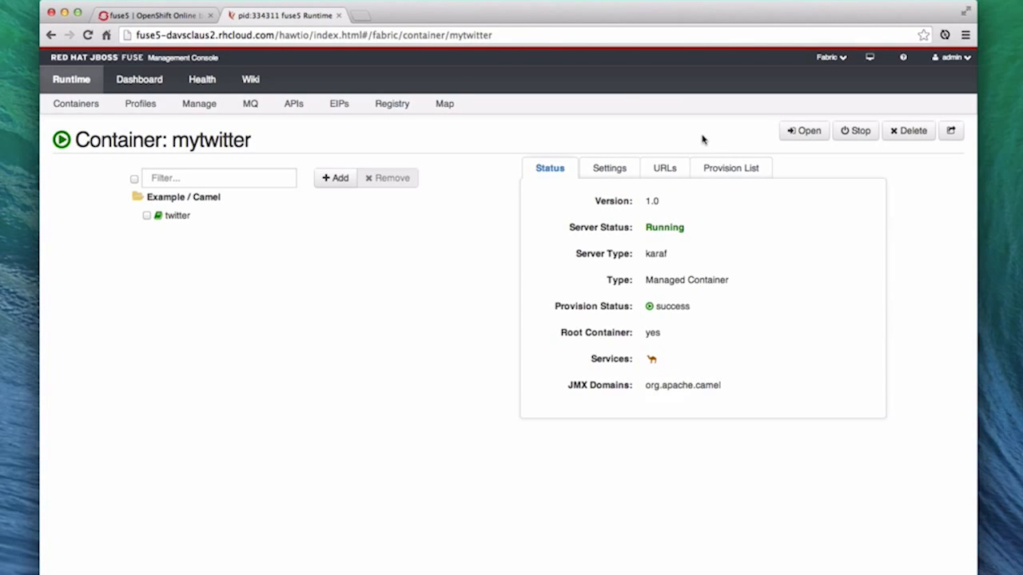
{"action": "left_click", "coordinate": [808, 132]}
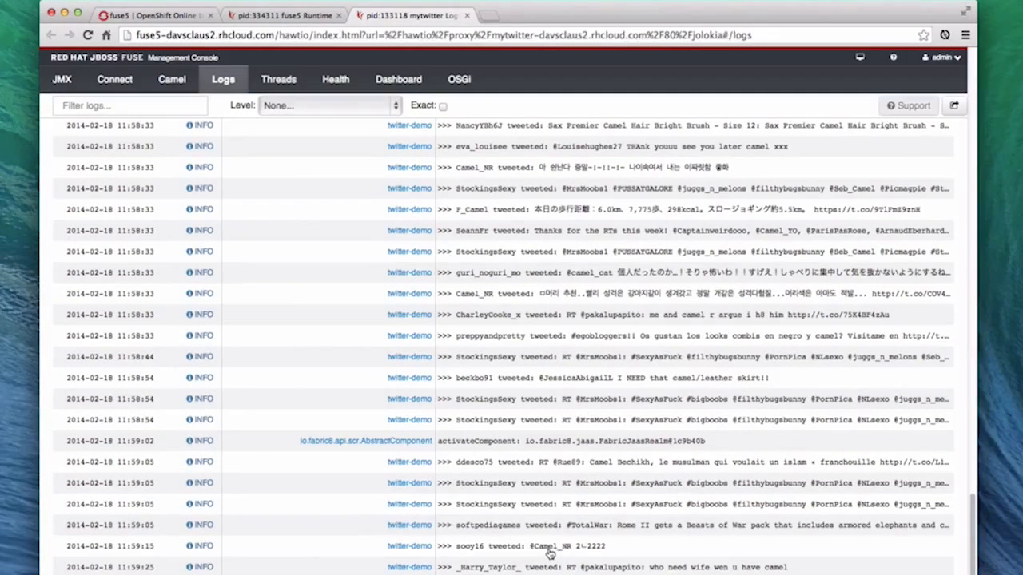
{"action": "left_click", "coordinate": [550, 552]}
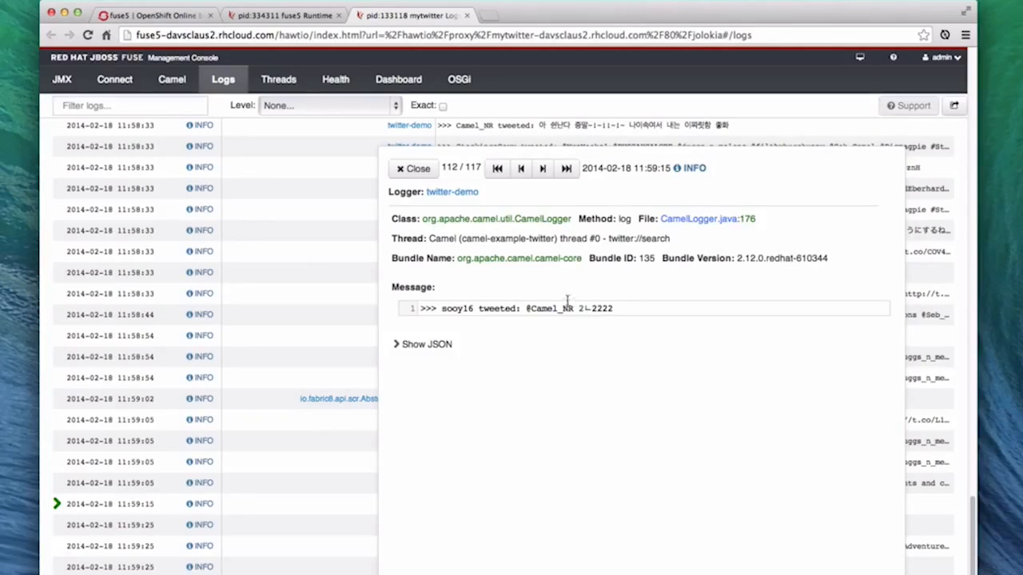
{"action": "left_click", "coordinate": [417, 169]}
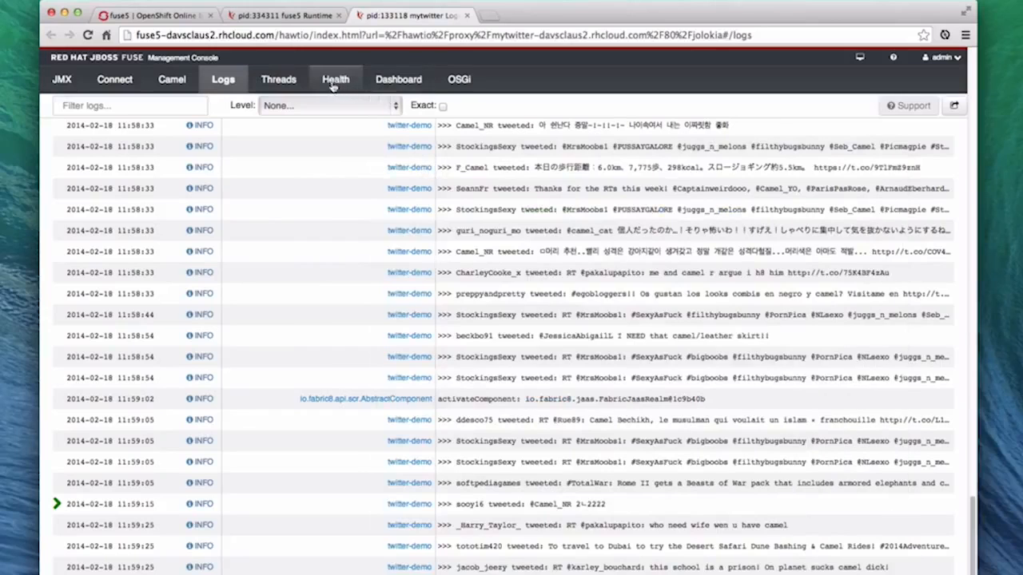
View the route diagram of the twitter-demo Camel route
{"action": "left_click", "coordinate": [171, 80]}
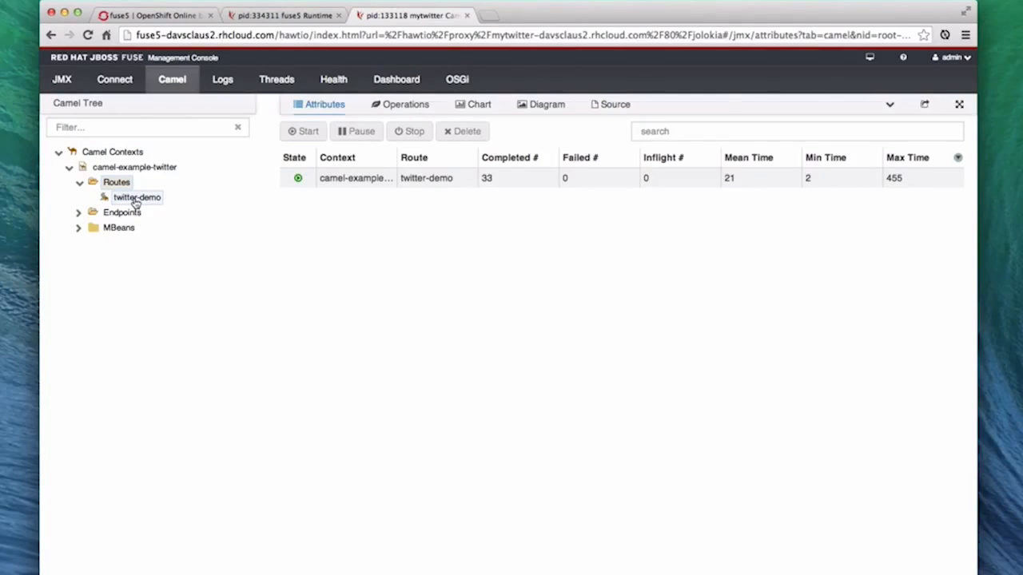
{"action": "left_click", "coordinate": [135, 199]}
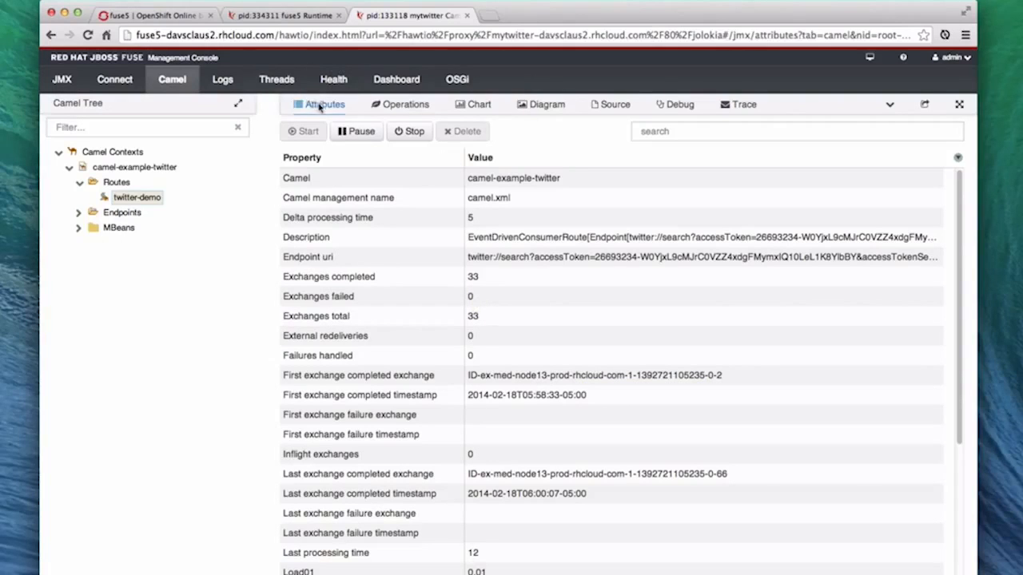
{"action": "left_click", "coordinate": [541, 107]}
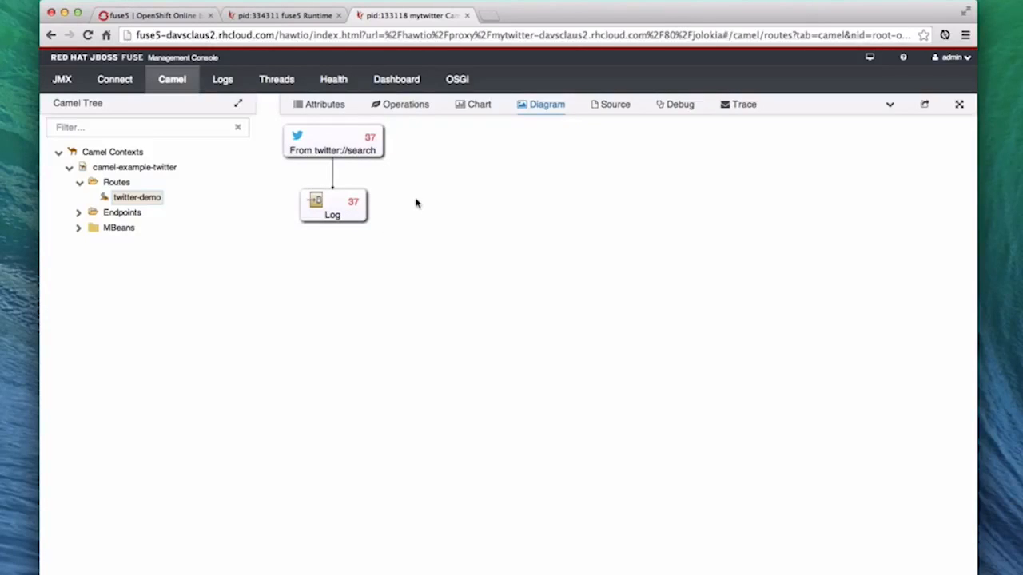
Show the mytwitter logs in a separate browser window and return to the container's page in the fuse5 console
{"action": "left_click", "coordinate": [228, 83]}
{"action": "left_click_drag", "start_coordinate": [422, 16], "coordinate": [542, 98]}
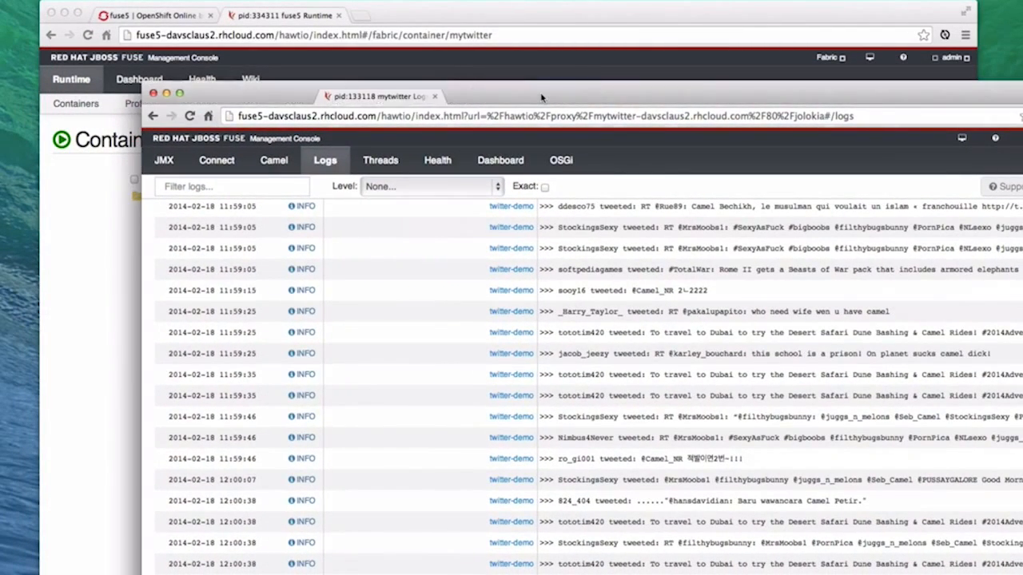
{"action": "left_click", "coordinate": [113, 357]}
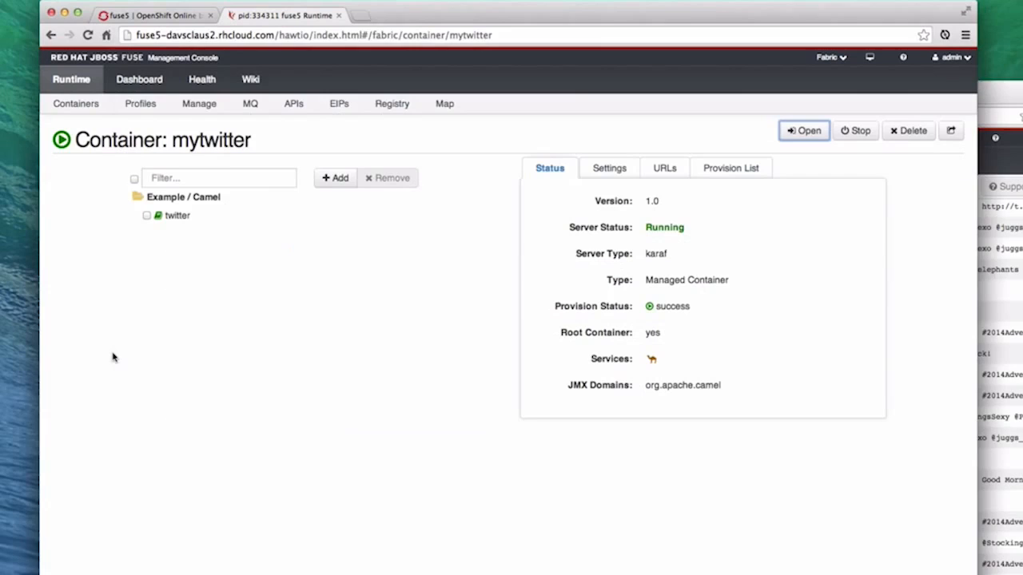
Open the container's twitter profile and read its documentation on running the example and changing the twitter search
{"action": "left_click", "coordinate": [177, 216]}
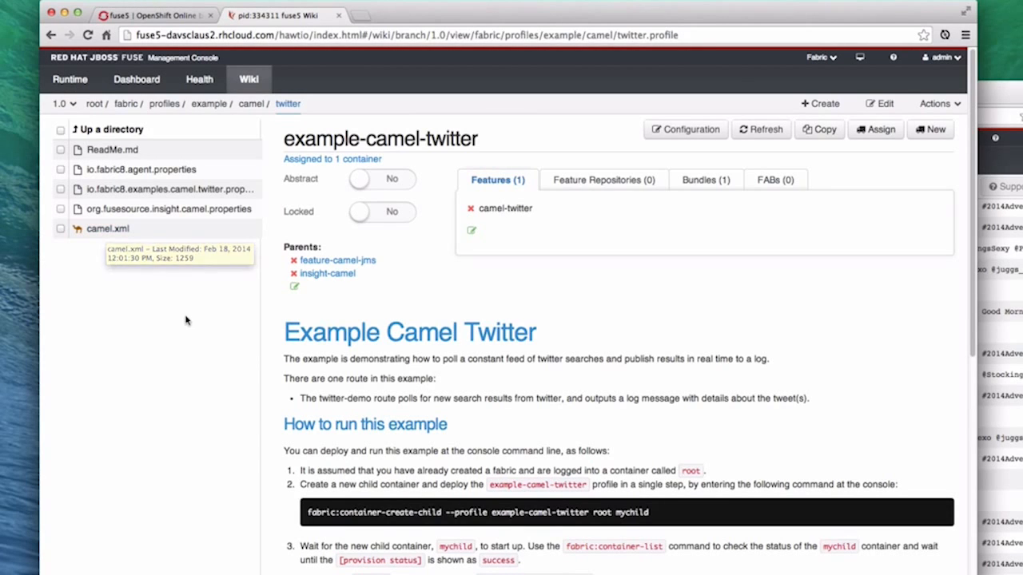
{"action": "scroll", "coordinate": [359, 324], "scroll_direction": "down", "scroll_amount": 1}
{"action": "scroll", "coordinate": [883, 329], "scroll_direction": "down", "scroll_amount": 10}
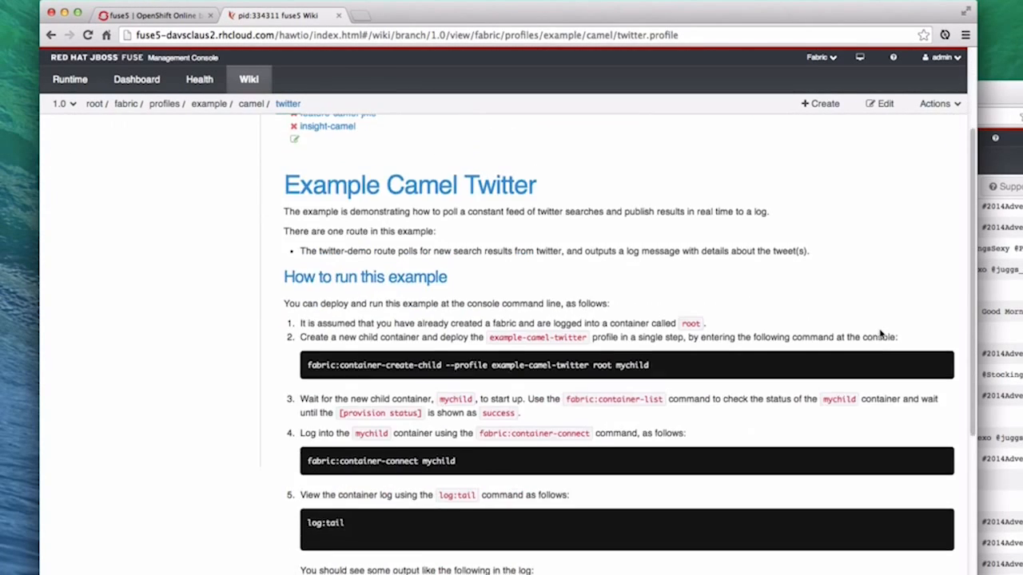
{"action": "scroll", "coordinate": [879, 334], "scroll_direction": "up", "scroll_amount": 7}
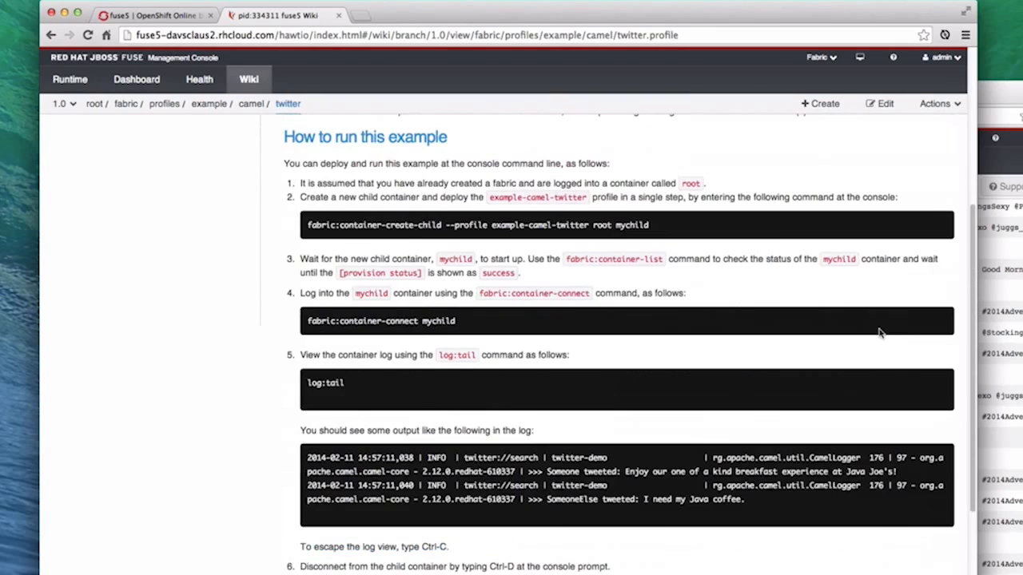
{"action": "scroll", "coordinate": [879, 334], "scroll_direction": "up", "scroll_amount": 5}
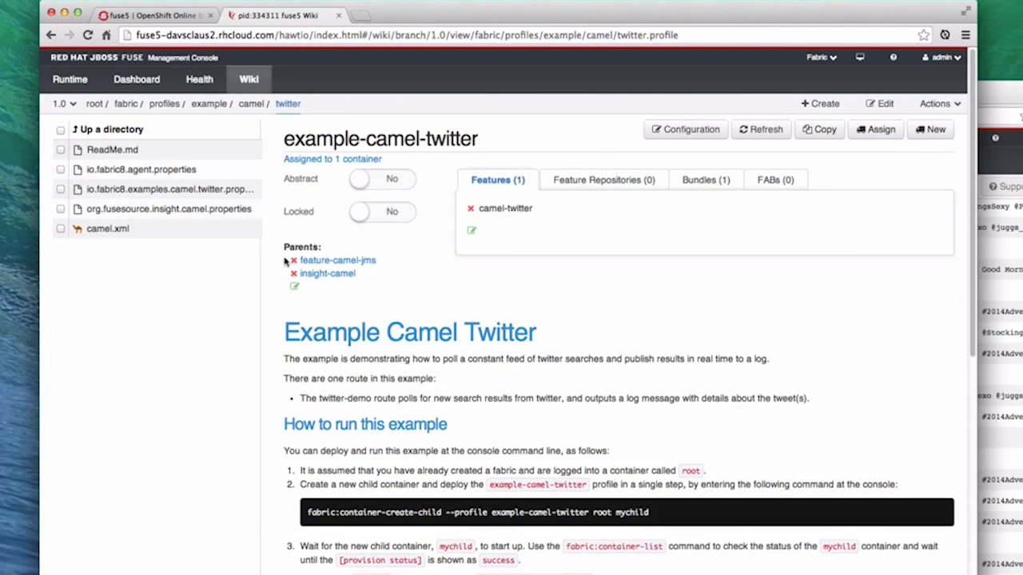
{"action": "scroll", "coordinate": [799, 313], "scroll_direction": "down", "scroll_amount": 2}
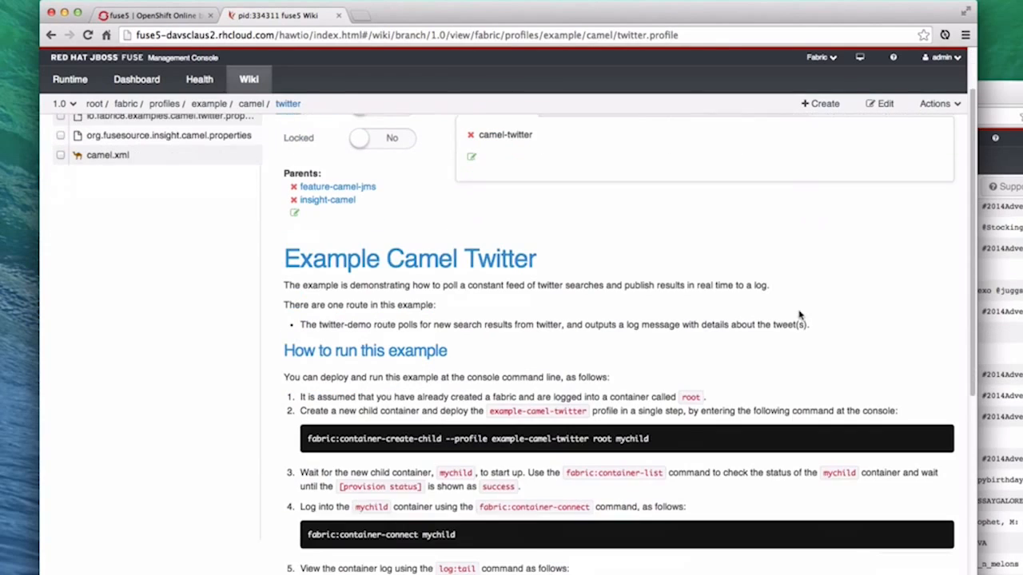
{"action": "scroll", "coordinate": [693, 313], "scroll_direction": "down", "scroll_amount": 1}
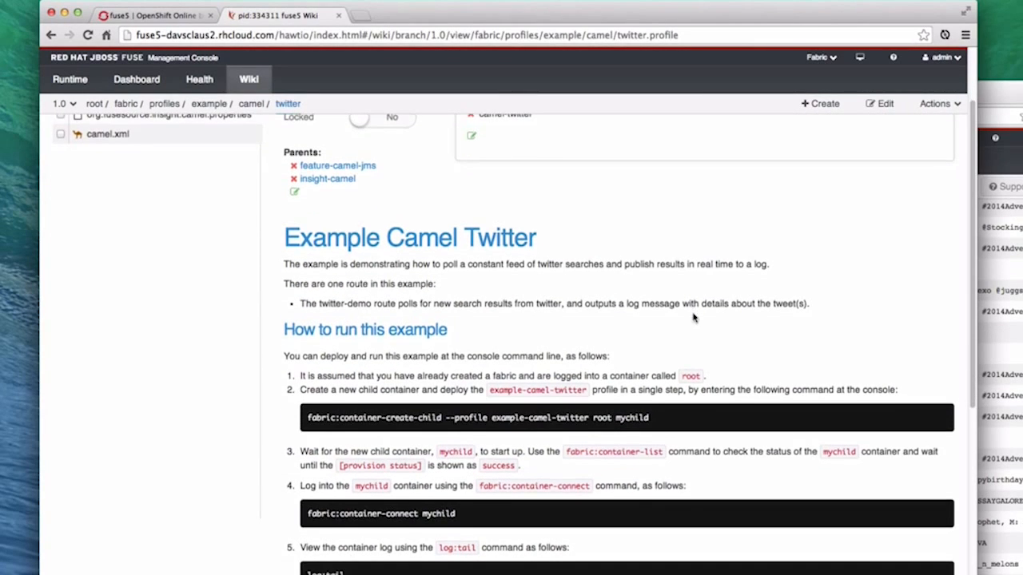
{"action": "scroll", "coordinate": [692, 328], "scroll_direction": "down", "scroll_amount": 1}
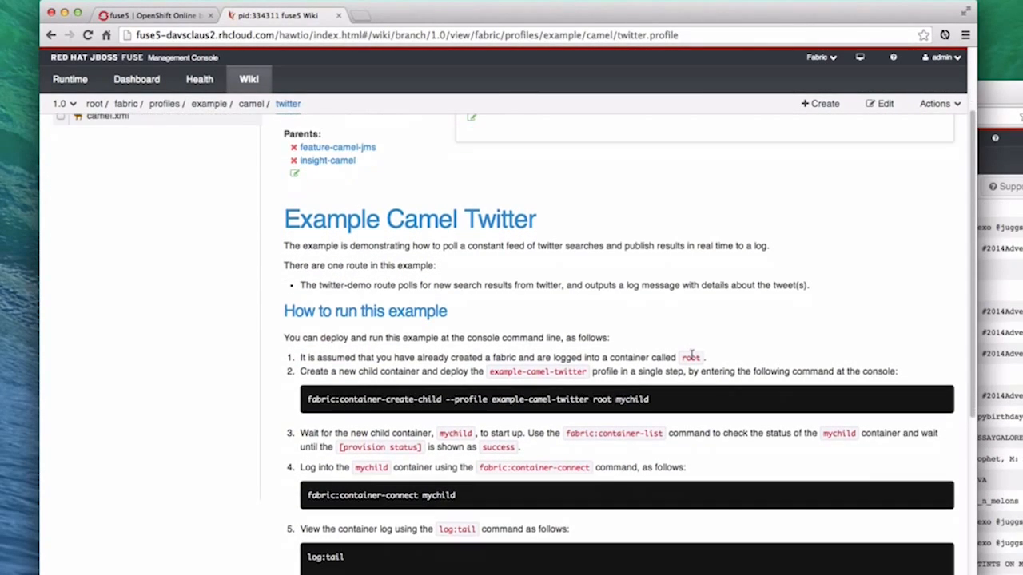
{"action": "scroll", "coordinate": [689, 339], "scroll_direction": "down", "scroll_amount": 3}
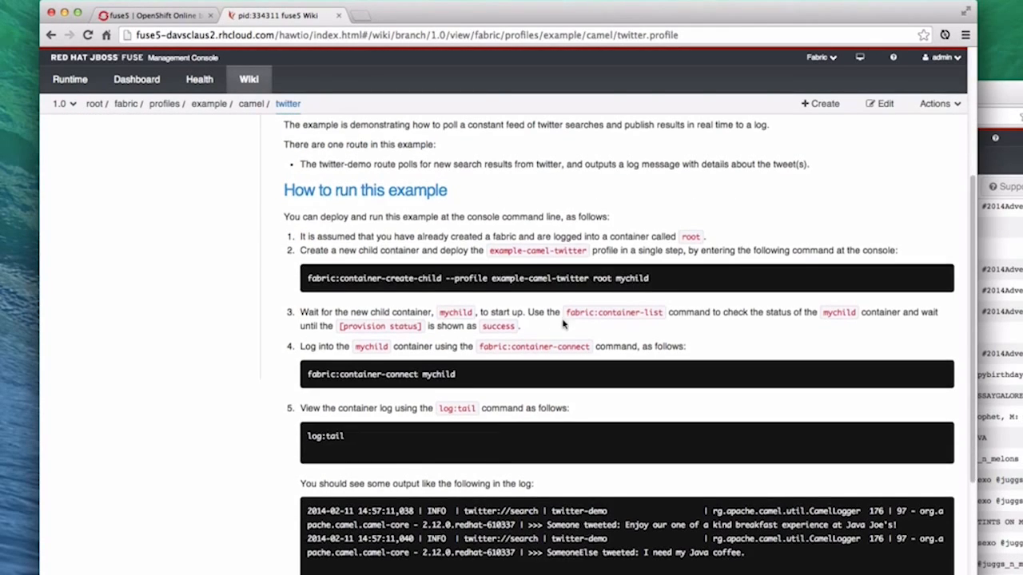
{"action": "scroll", "coordinate": [564, 324], "scroll_direction": "down", "scroll_amount": 5}
{"action": "scroll", "coordinate": [573, 400], "scroll_direction": "down", "scroll_amount": 2}
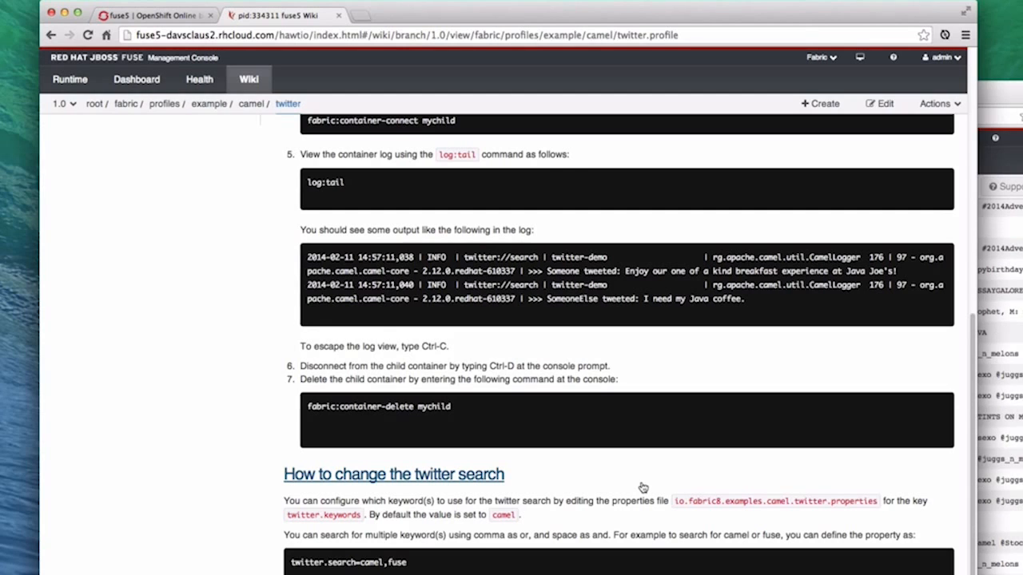
Open the profile's io.fabric8.examples.camel.twitter.properties file
{"action": "scroll", "coordinate": [189, 322], "scroll_direction": "up", "scroll_amount": 10}
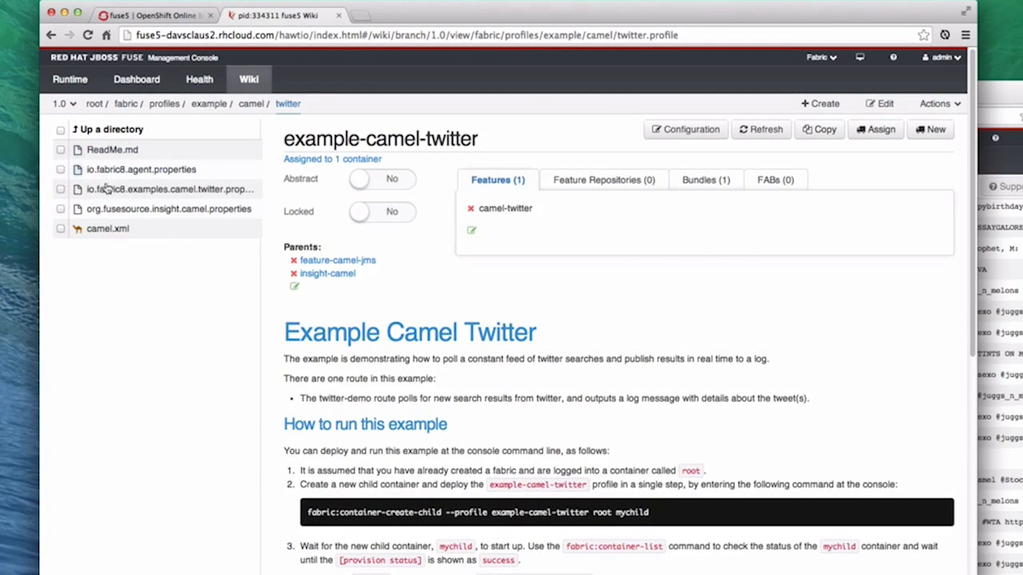
{"action": "left_click", "coordinate": [183, 191]}
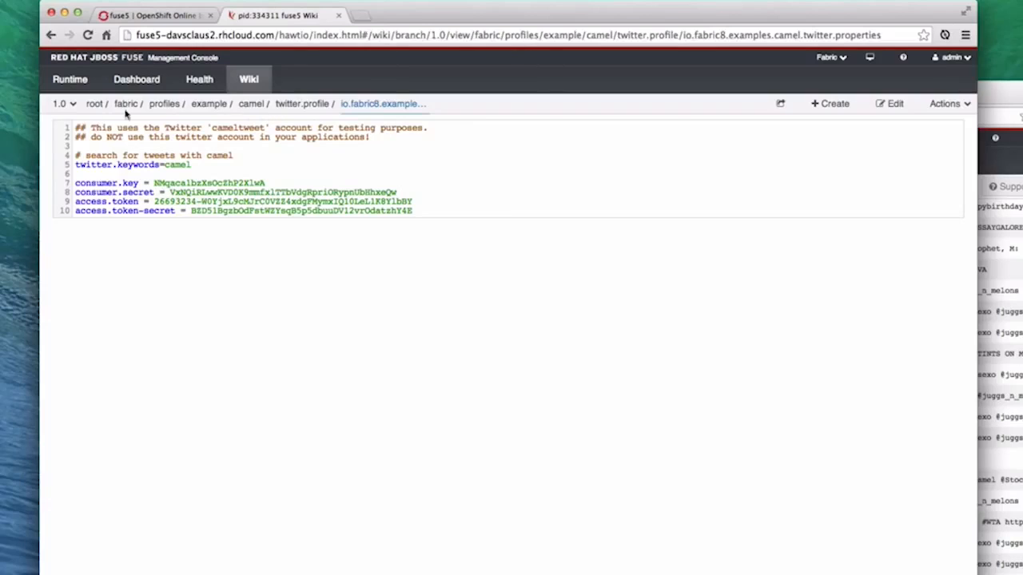
Change the twitter.keywords value in the properties file to ipad and save the file
{"action": "double_click", "coordinate": [168, 165]}
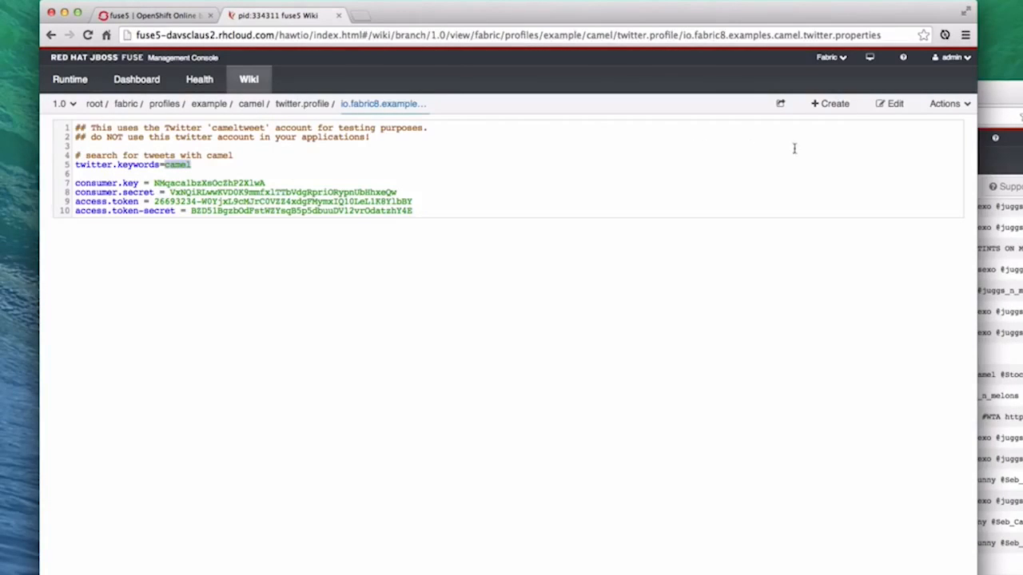
{"action": "left_click", "coordinate": [893, 103]}
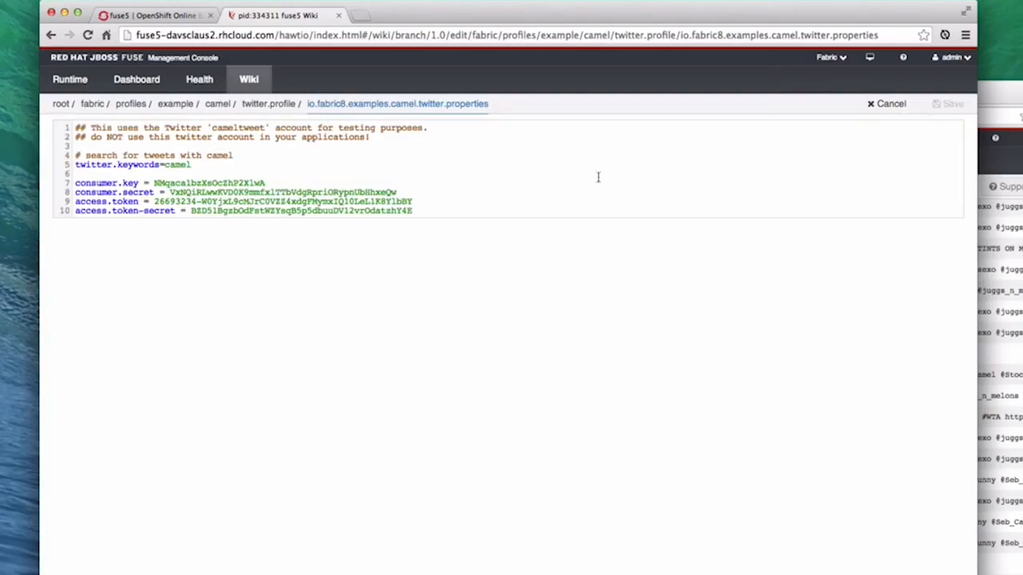
{"action": "double_click", "coordinate": [183, 161]}
{"action": "type", "text": "ipad"}
{"action": "left_click", "coordinate": [951, 105]}
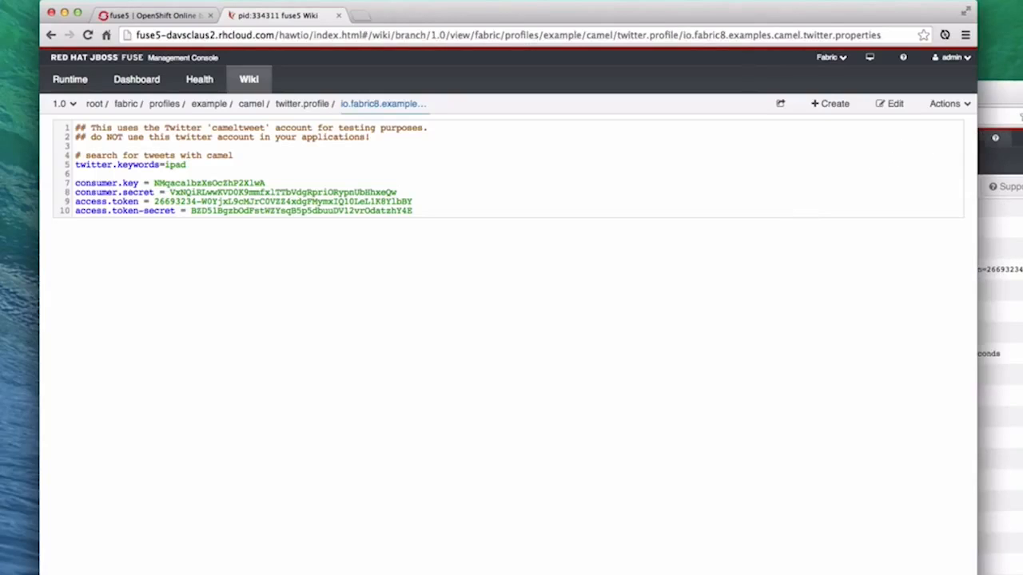
Switch to the mytwitter logs window and examine the details of a recent twitter-demo entry for the iPad keyword
{"action": "key", "text": "super+grave"}
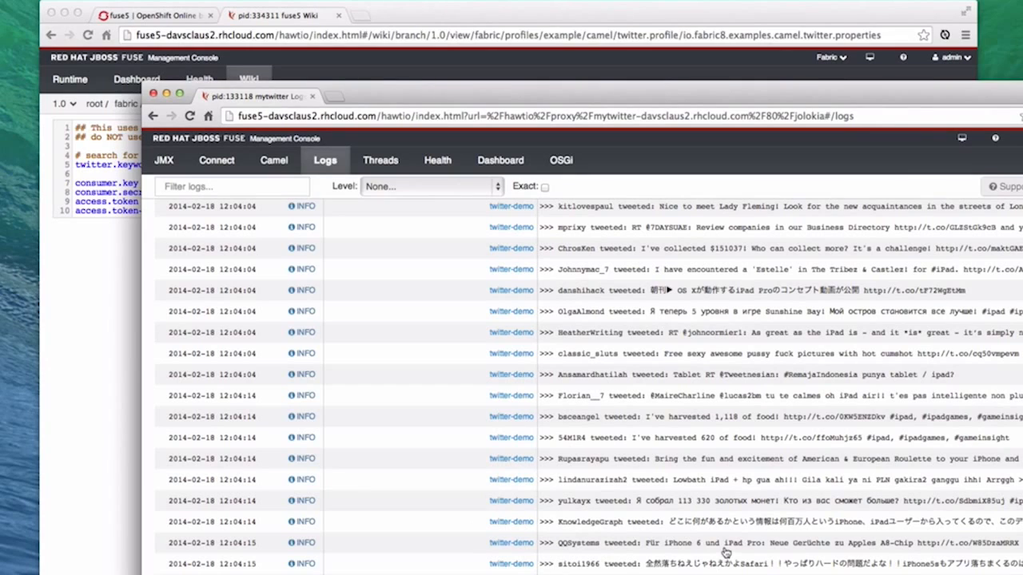
{"action": "left_click", "coordinate": [726, 545]}
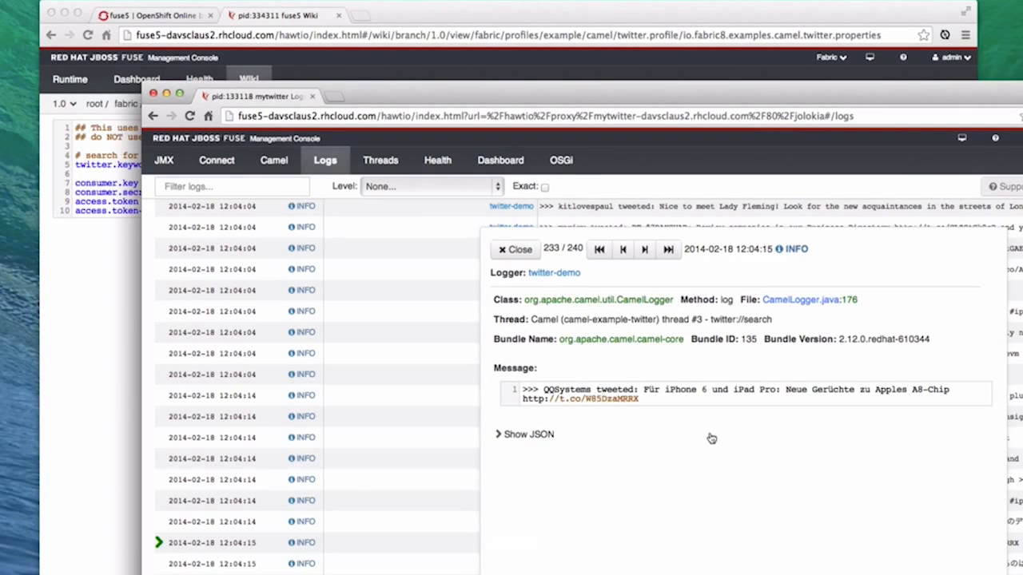
{"action": "double_click", "coordinate": [742, 390]}
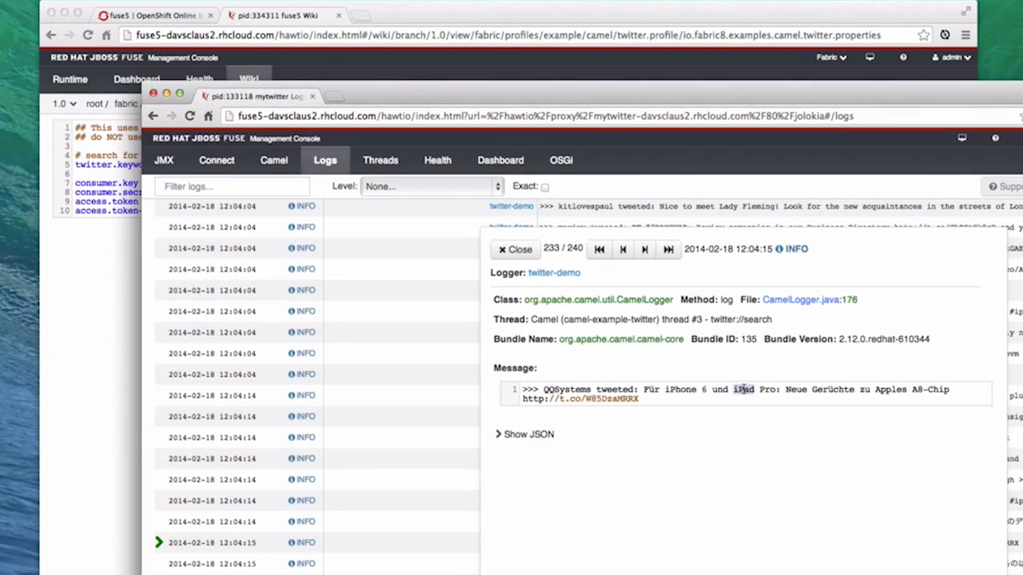